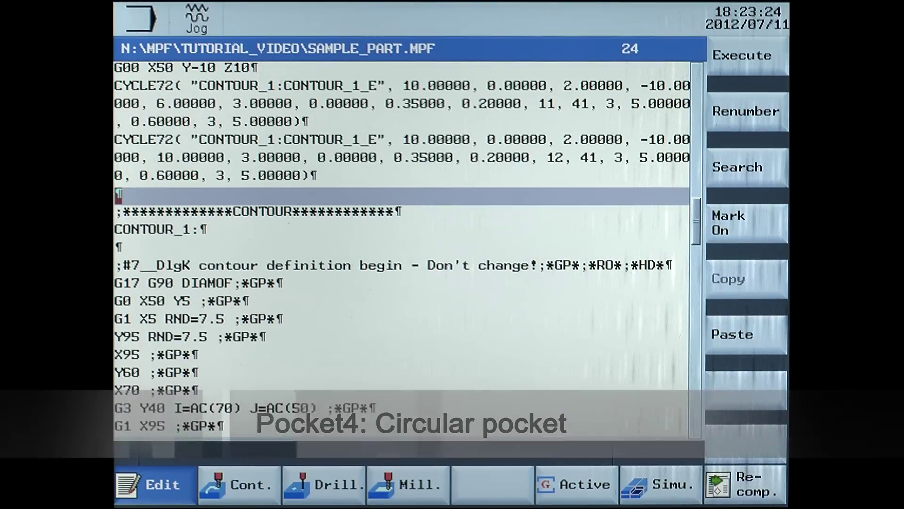
# - Open the POCKET4 circular-pocket form from the milling standard-pocket cycles
pyautogui.press('F4')
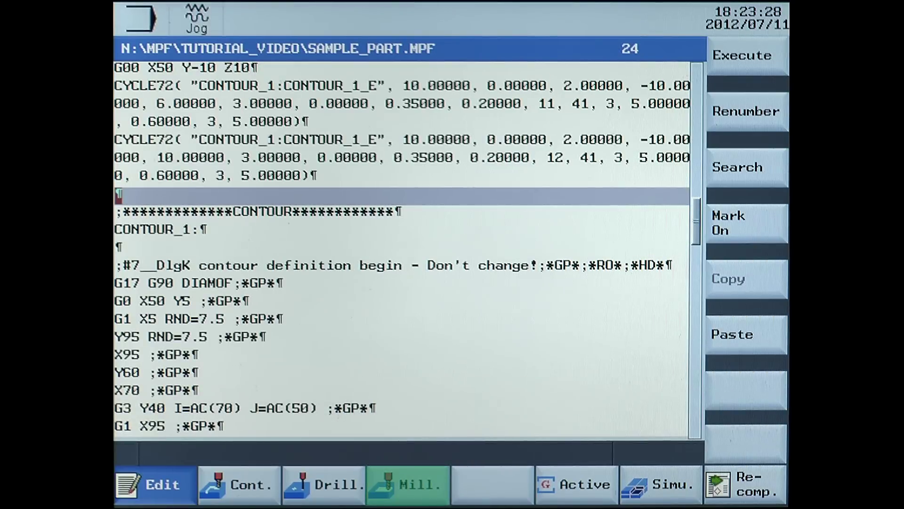
pyautogui.press('F4')
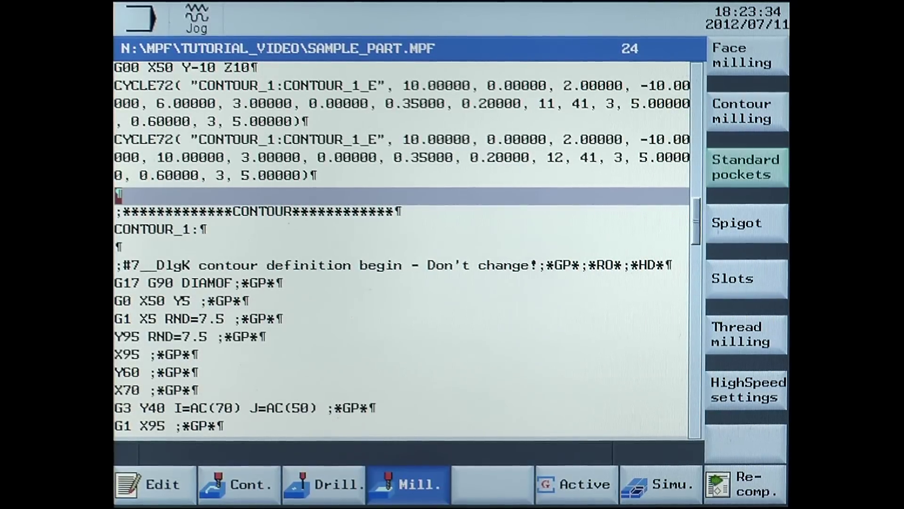
pyautogui.hotkey('shift', 'F3')
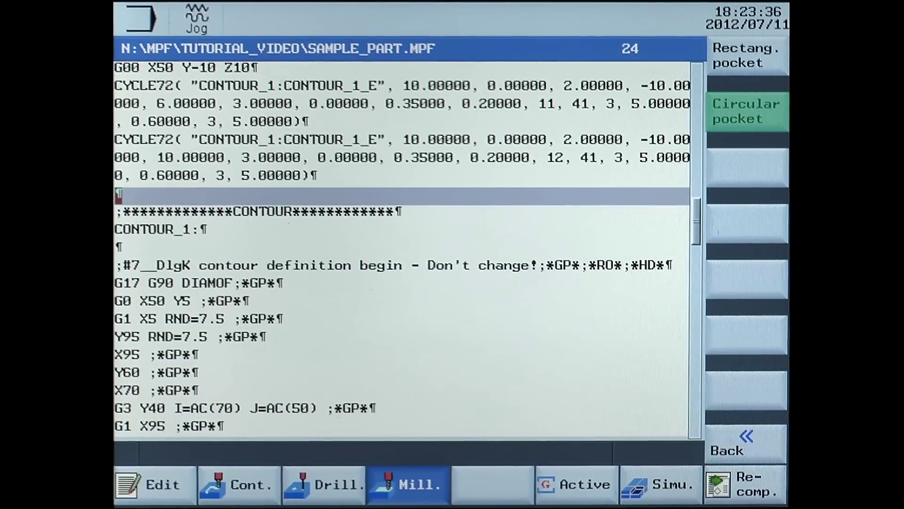
pyautogui.hotkey('shift', 'F2')
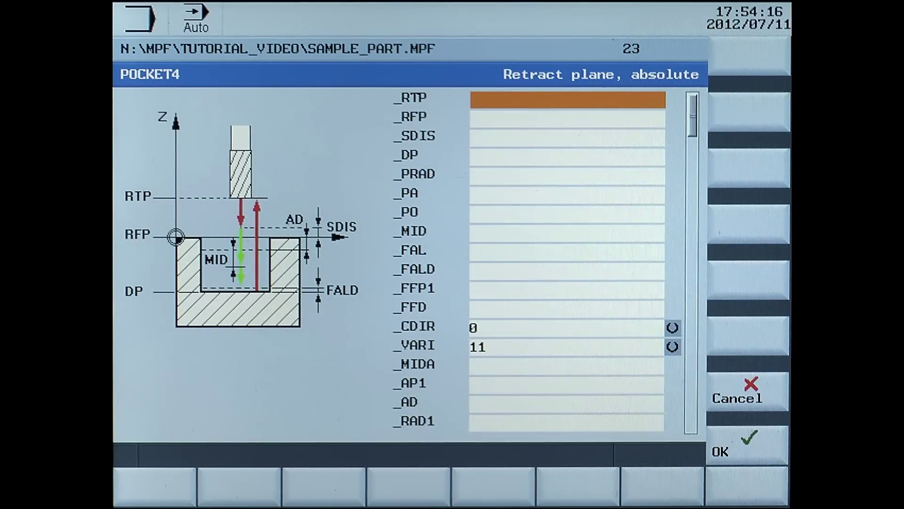
# - Set the retract plane _RTP to 10 and reference plane _RFP to 0
pyautogui.write('10')
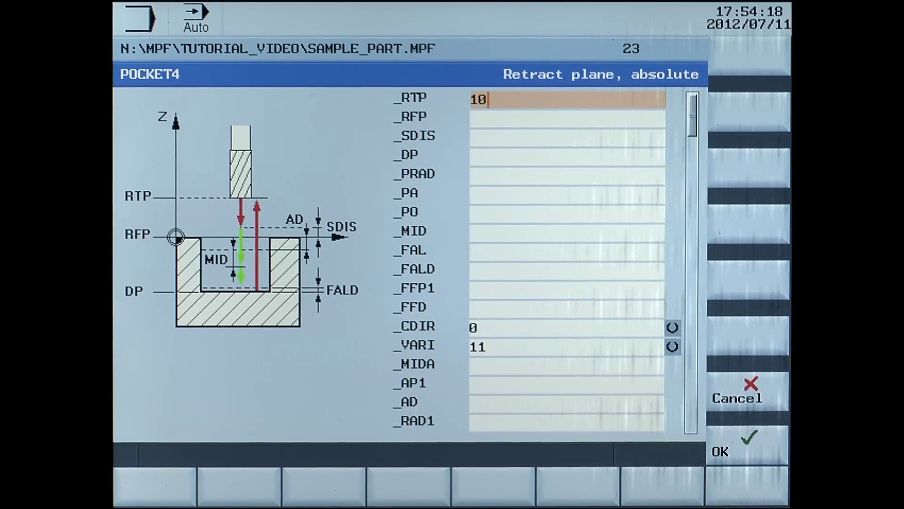
pyautogui.press('Return')
pyautogui.press('Down')
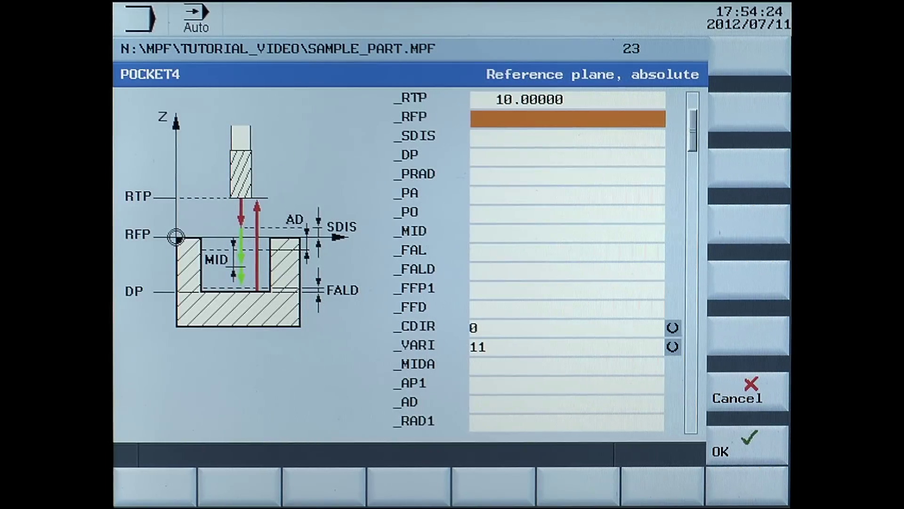
pyautogui.write('0')
pyautogui.press('Return')
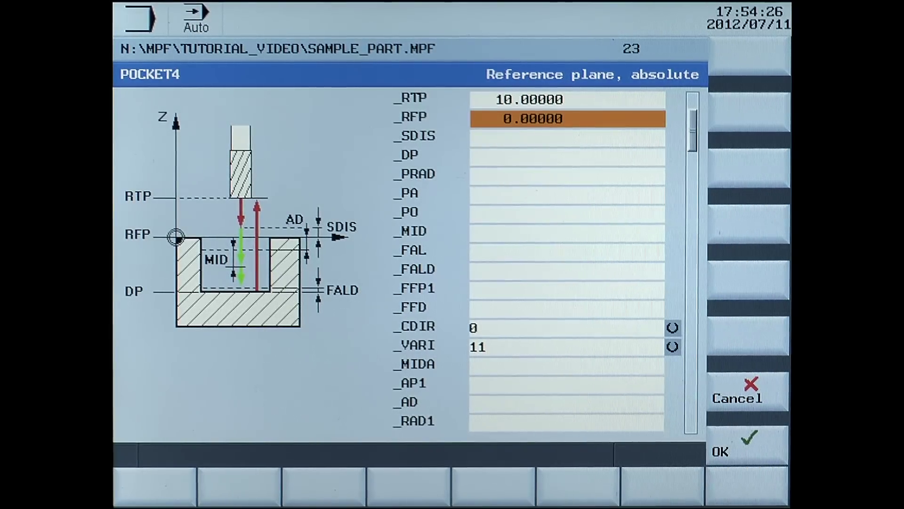
pyautogui.click(568, 137)
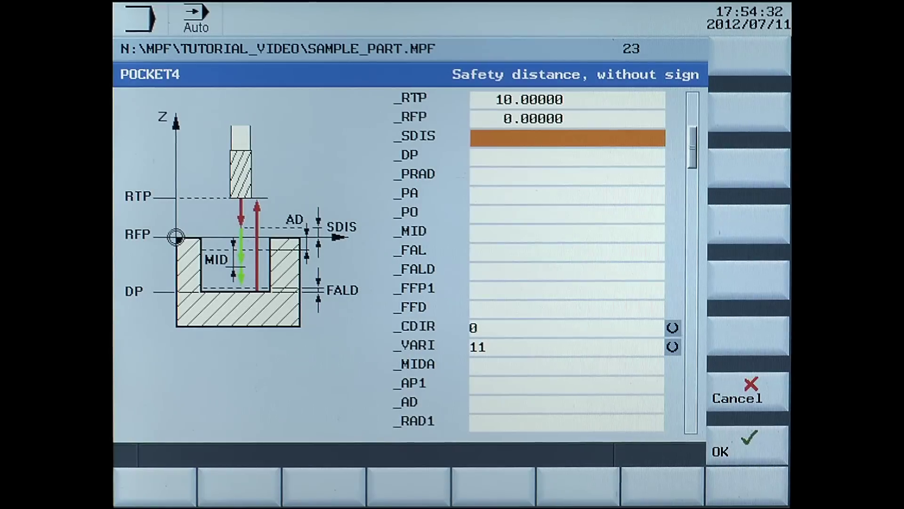
# - Set safety distance _SDIS to 2 and pocket depth _DP to -15
pyautogui.write('2')
pyautogui.press('Return')
pyautogui.press('Down')
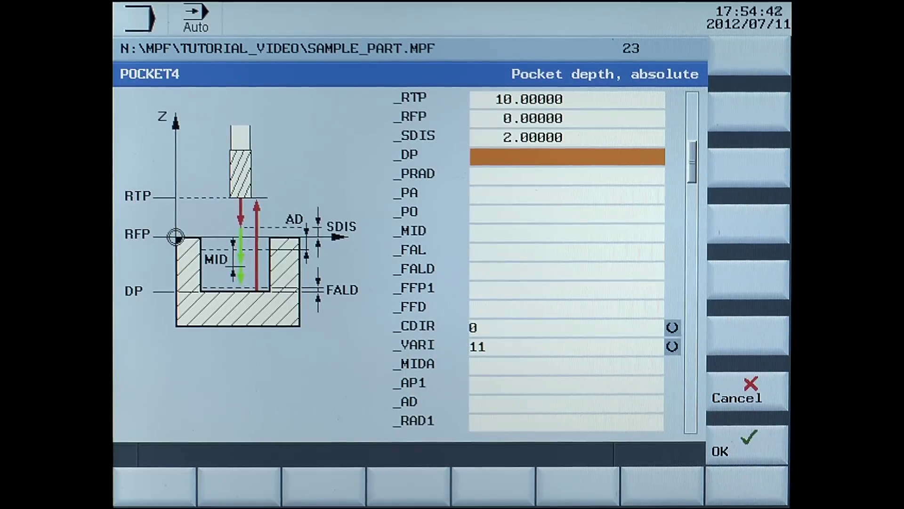
pyautogui.write('-15')
pyautogui.press('Return')
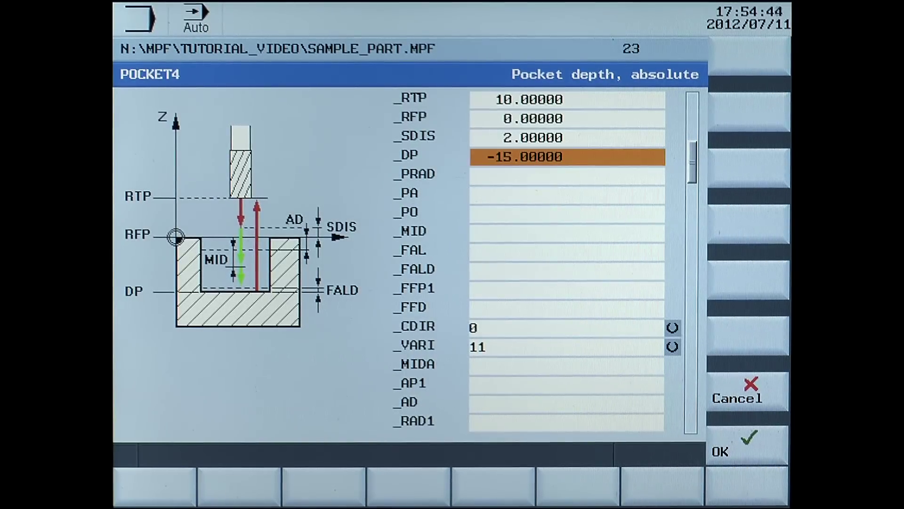
pyautogui.click(568, 176)
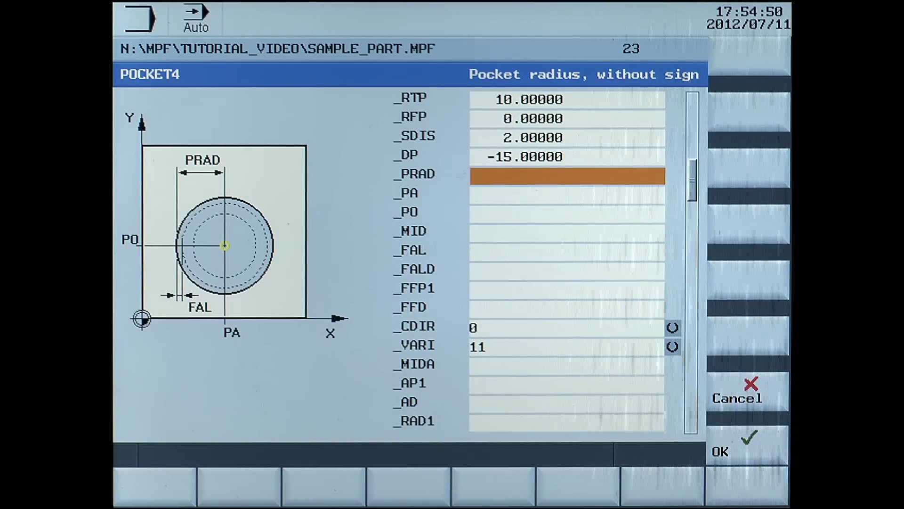
# - Enter pocket radius _PRAD 15 with centre _PA 35 and _PO 50
pyautogui.write('15')
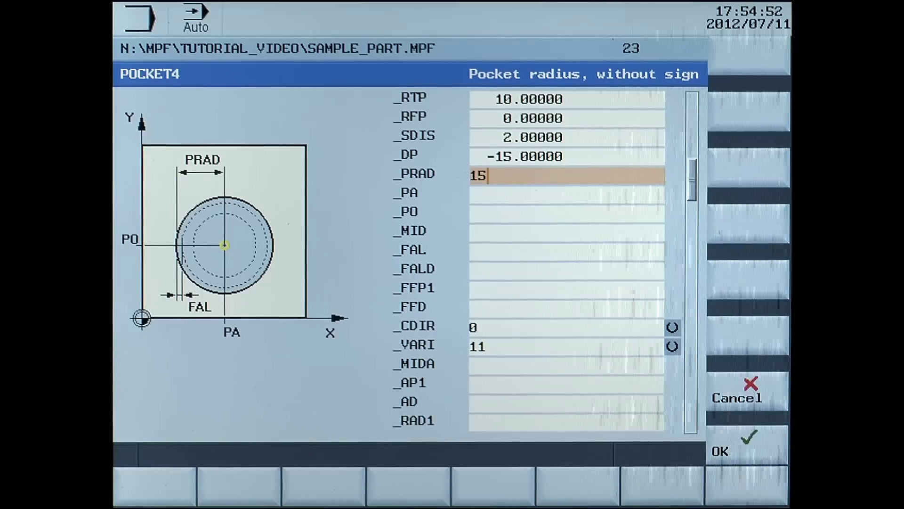
pyautogui.press('Return')
pyautogui.press('Down')
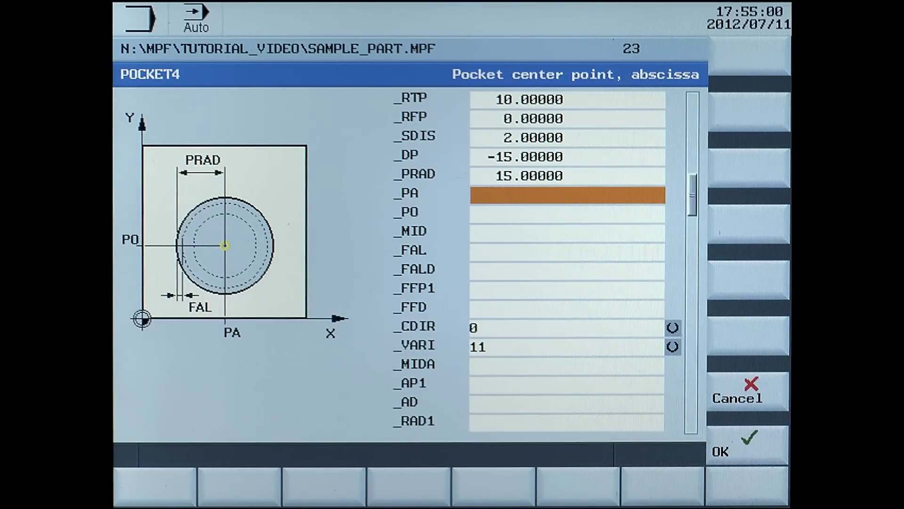
pyautogui.write('35')
pyautogui.press('Return')
pyautogui.press('Down')
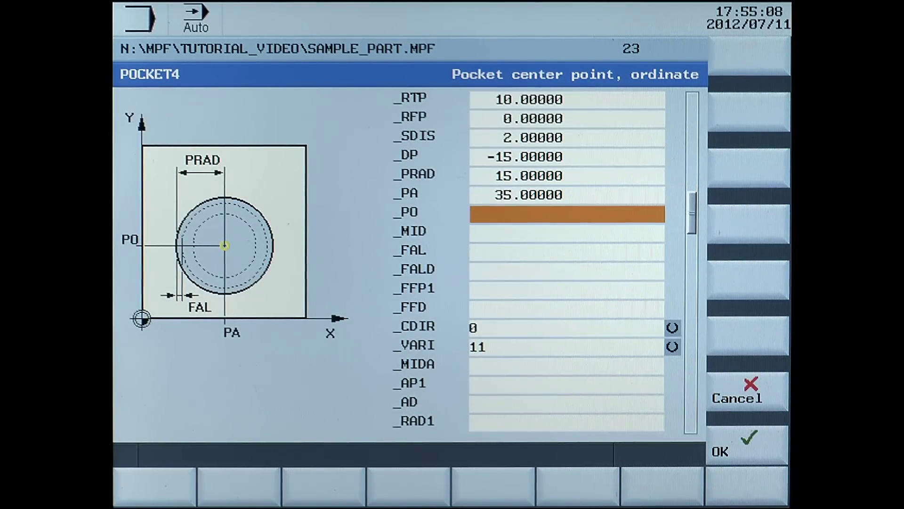
pyautogui.write('50')
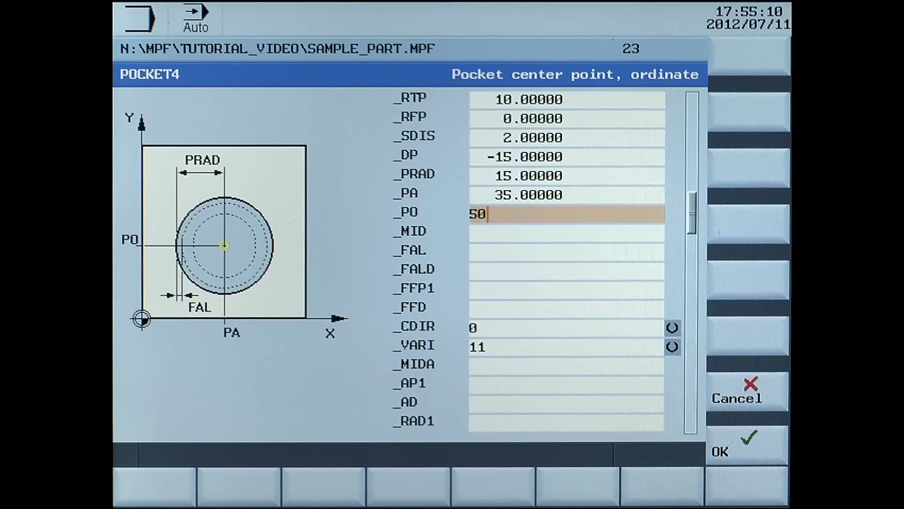
pyautogui.press('Return')
pyautogui.click(567, 233)
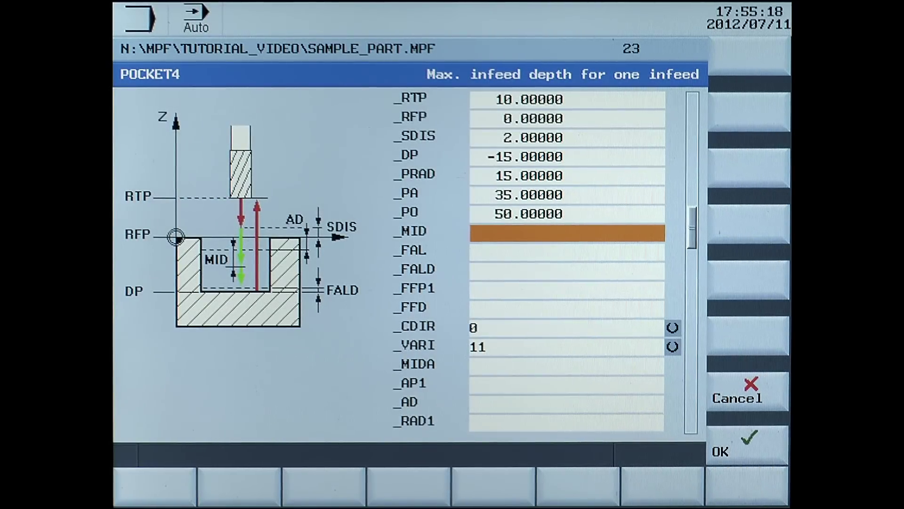
# - Set maximum infeed depth _MID to 15 and both finishing allowances to 0
pyautogui.write('15')
pyautogui.press('Return')
pyautogui.press('Down')
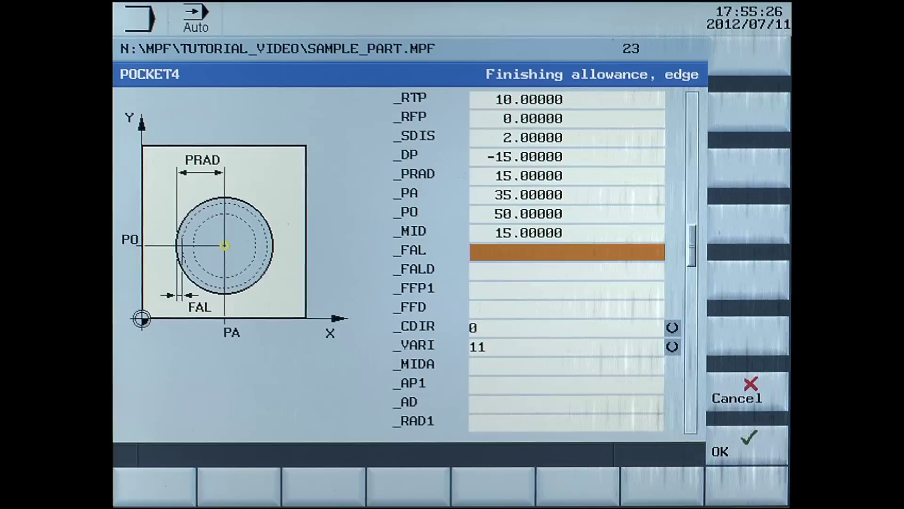
pyautogui.write('0')
pyautogui.press('Return')
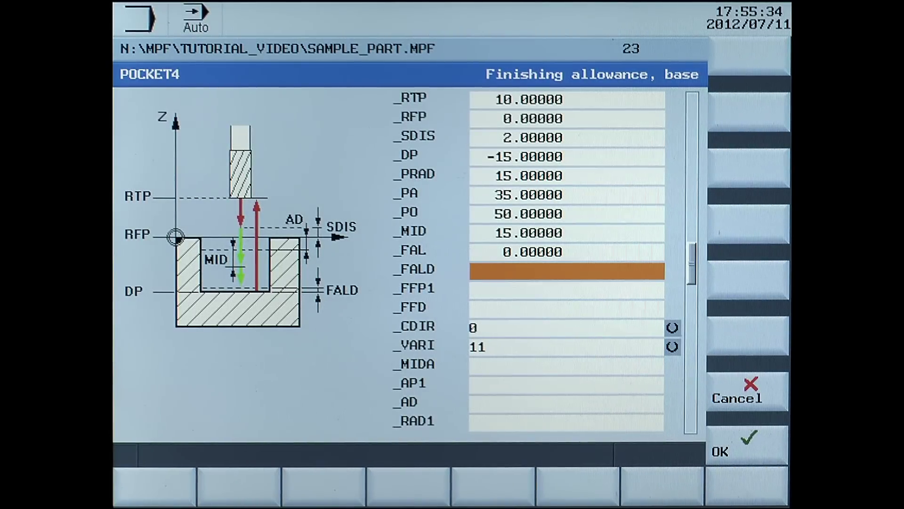
pyautogui.write('0')
pyautogui.press('Return')
pyautogui.press('Down')
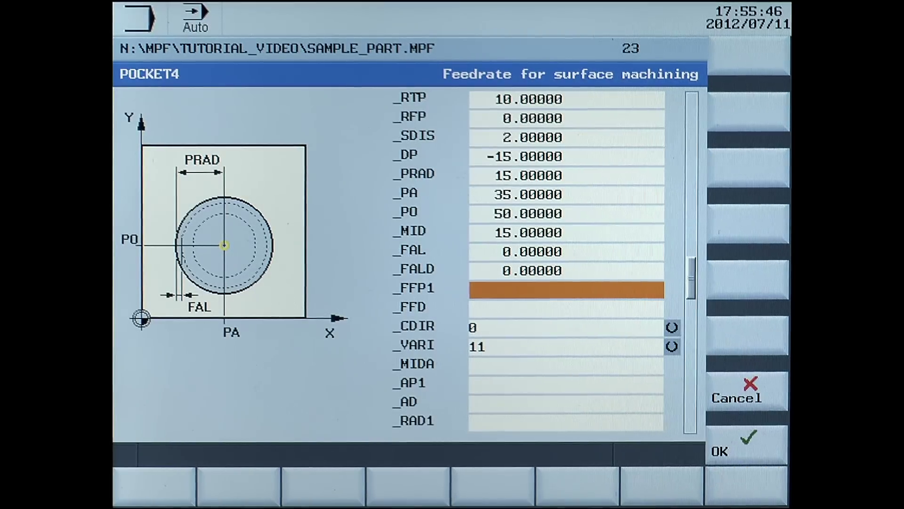
# - Set feedrates _FFP1 and _FFD to 0.35
pyautogui.write('0.35')
pyautogui.press('Return')
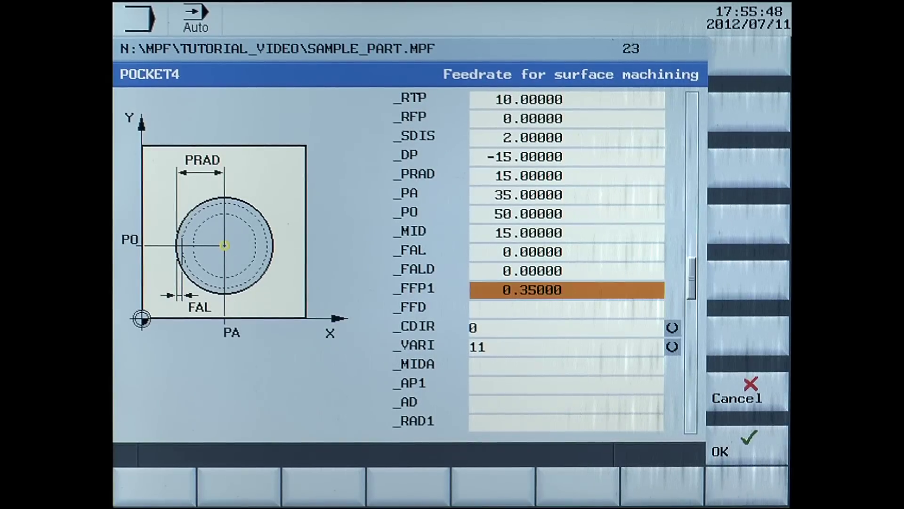
pyautogui.press('Down')
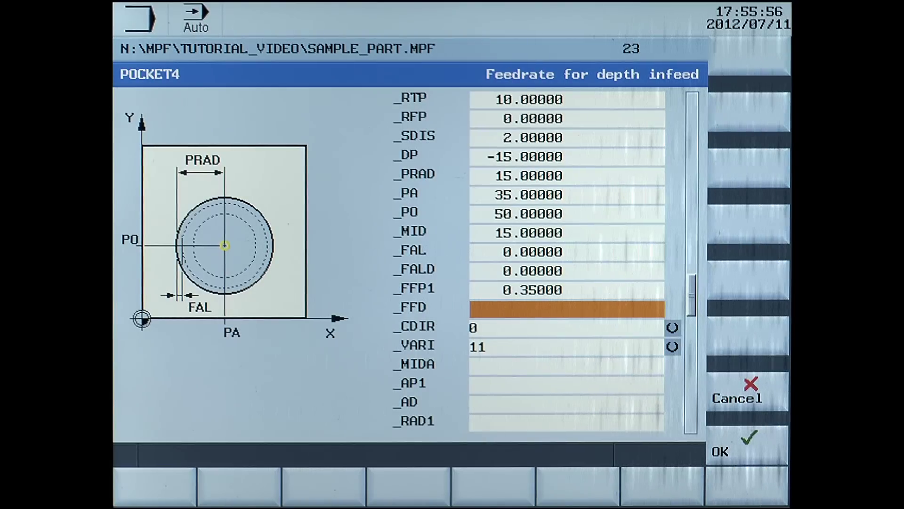
pyautogui.write('0.35')
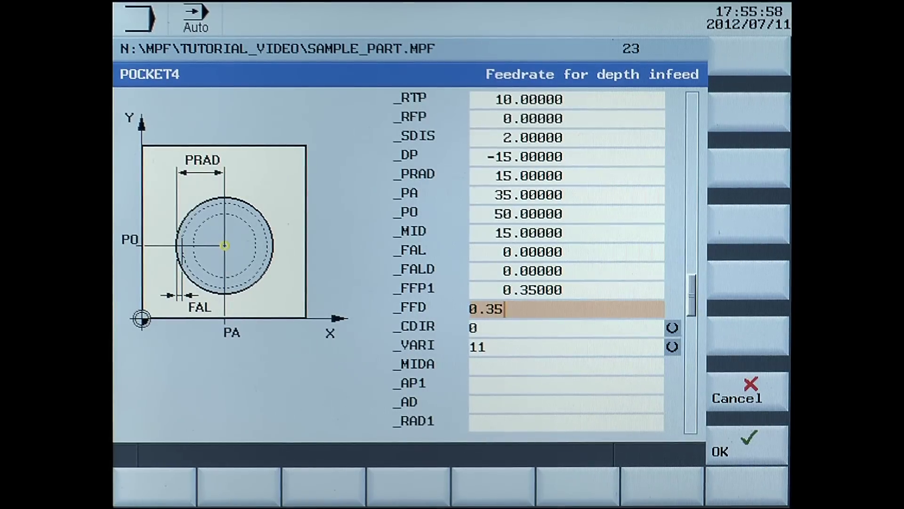
pyautogui.press('Return')
pyautogui.click(565, 328)
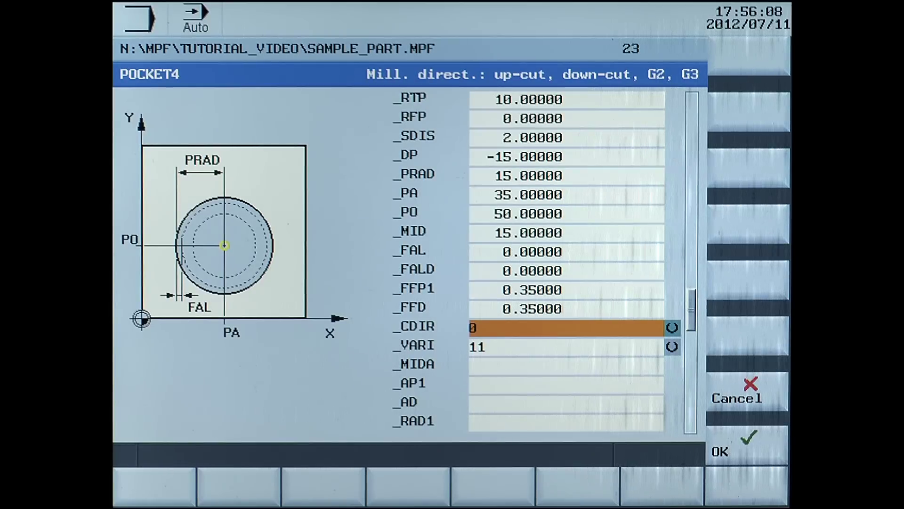
# - Change milling direction _CDIR to 2 and machining type _VARI from 11 to 21
pyautogui.press('space')
pyautogui.press('space')
pyautogui.press('Down')
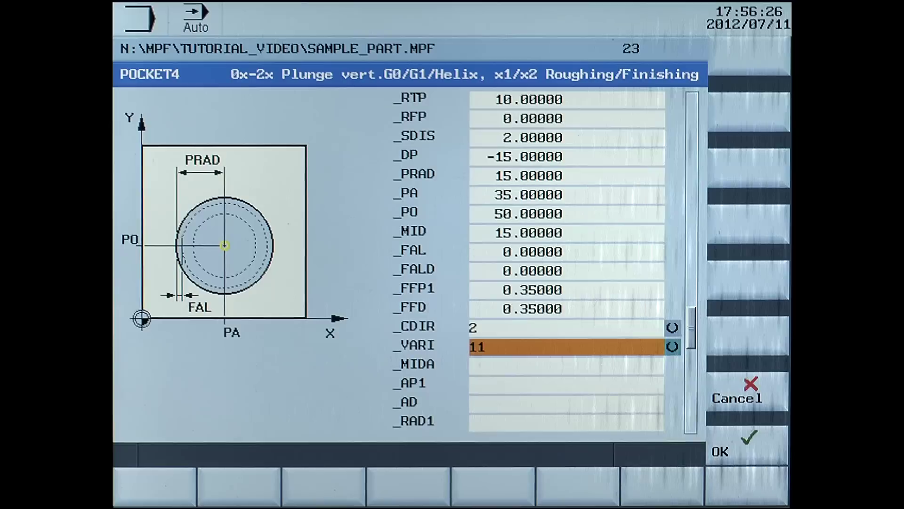
pyautogui.write('21')
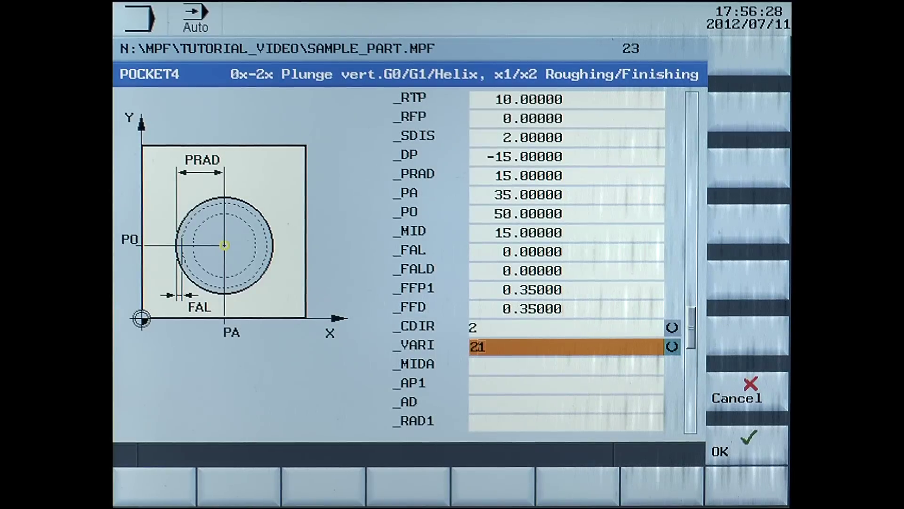
pyautogui.press('Return')
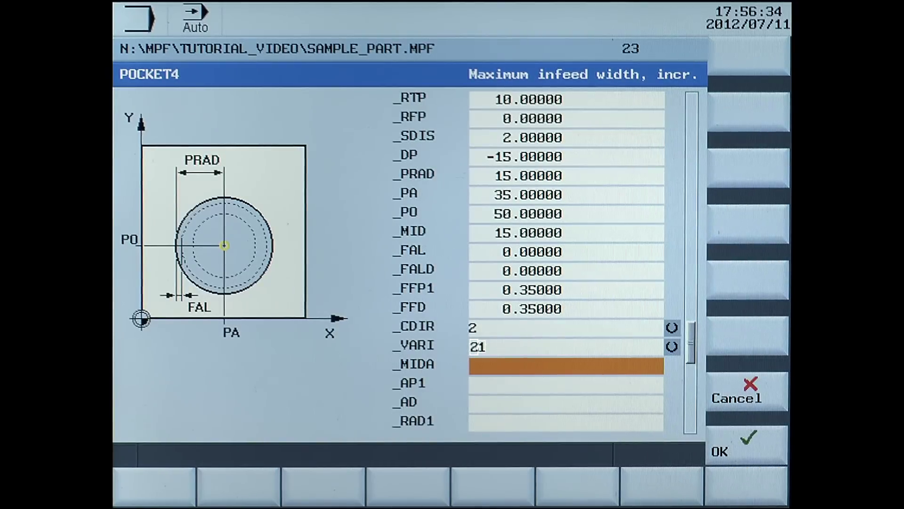
# - Enter _MIDA 8, helix radius _RAD1 4 and insertion depth _DP1 2.5
pyautogui.write('8')
pyautogui.press('Return')
pyautogui.press('Down')
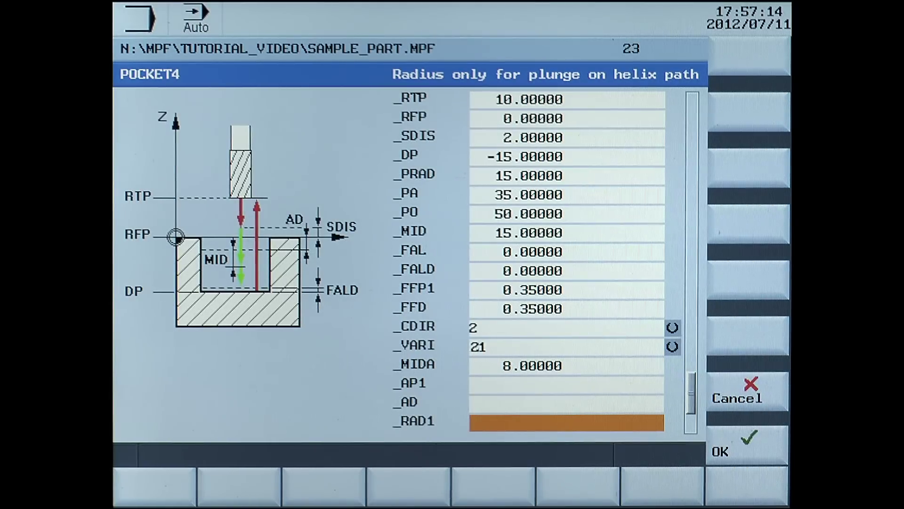
pyautogui.write('4')
pyautogui.press('Return')
pyautogui.press('Down')
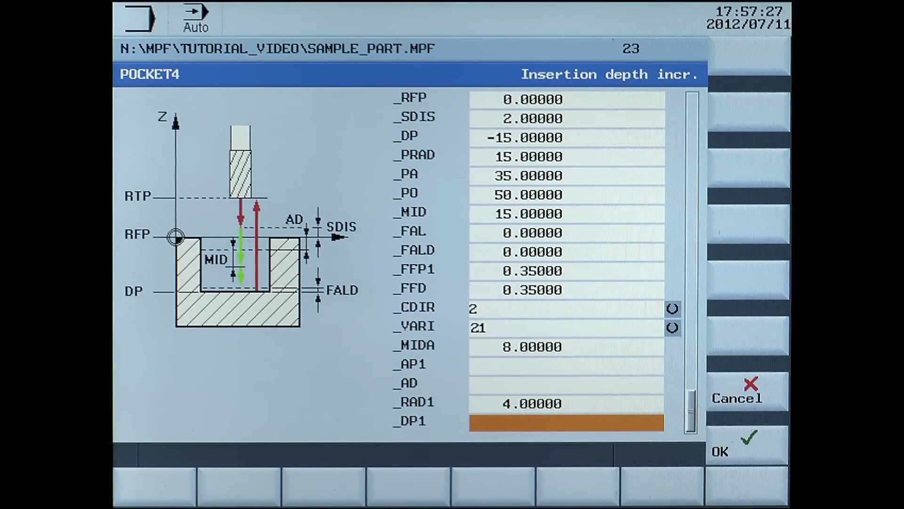
pyautogui.write('2.5')
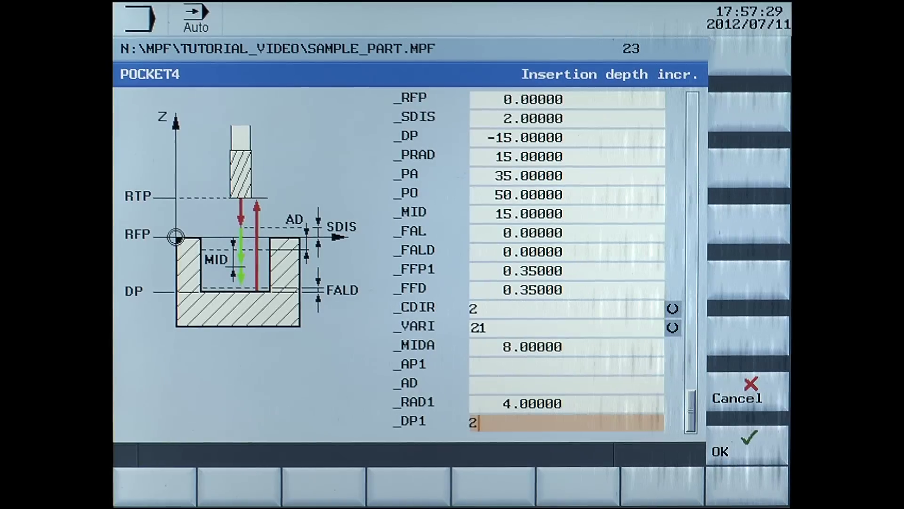
pyautogui.press('Return')
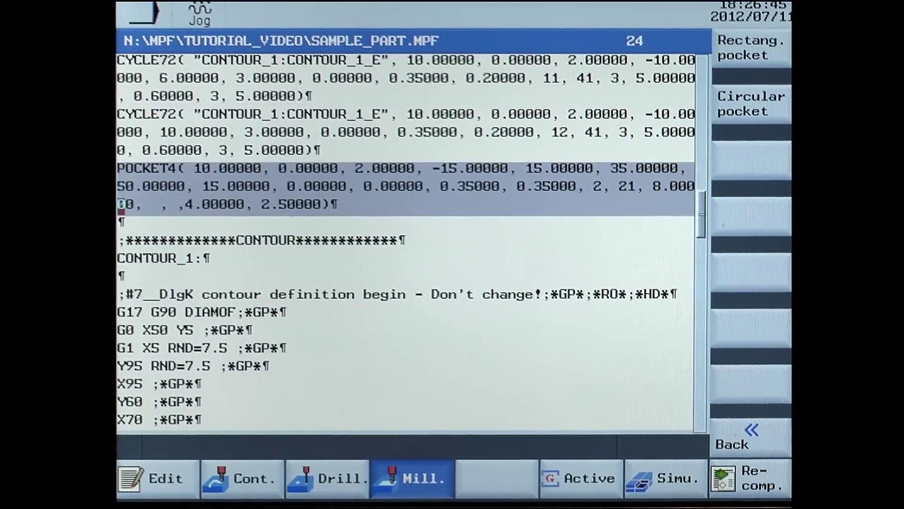
# - Add a ;RETURN comment line directly below the POCKET4 block
pyautogui.click(121, 224)
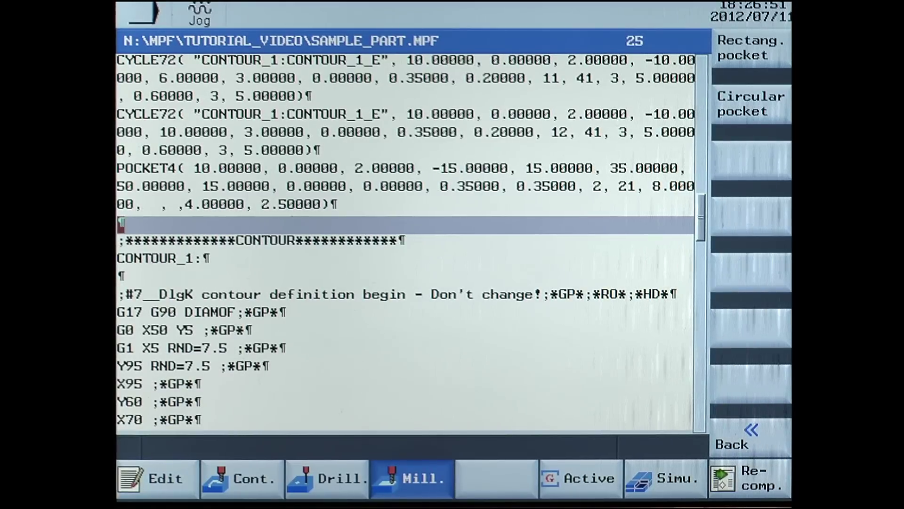
pyautogui.write(';RETURN')
pyautogui.press('Return')
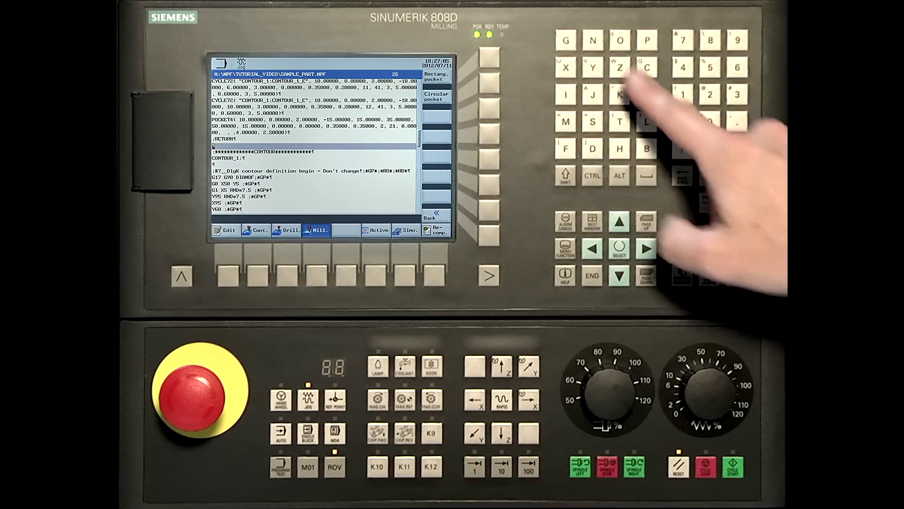
# - Enter a G00 Z100 retract line, then type M01 on the next line
pyautogui.write('G00')
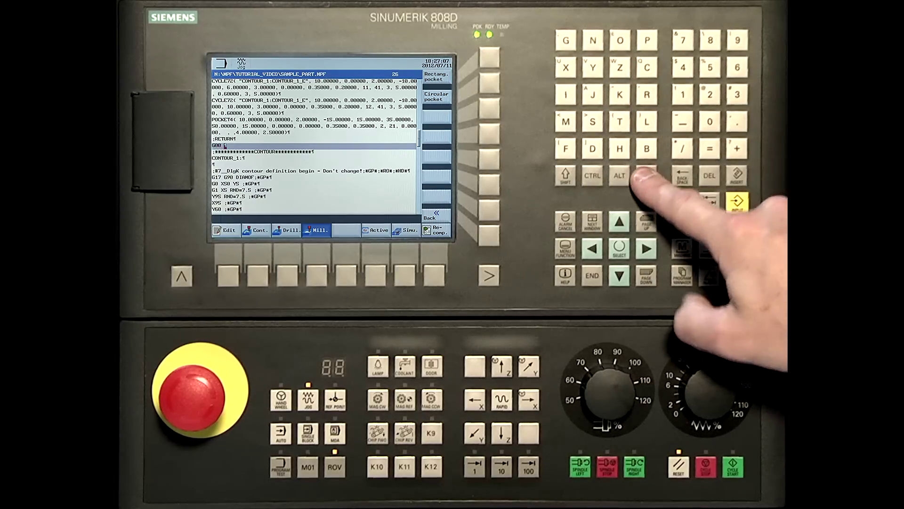
pyautogui.write(' Z')
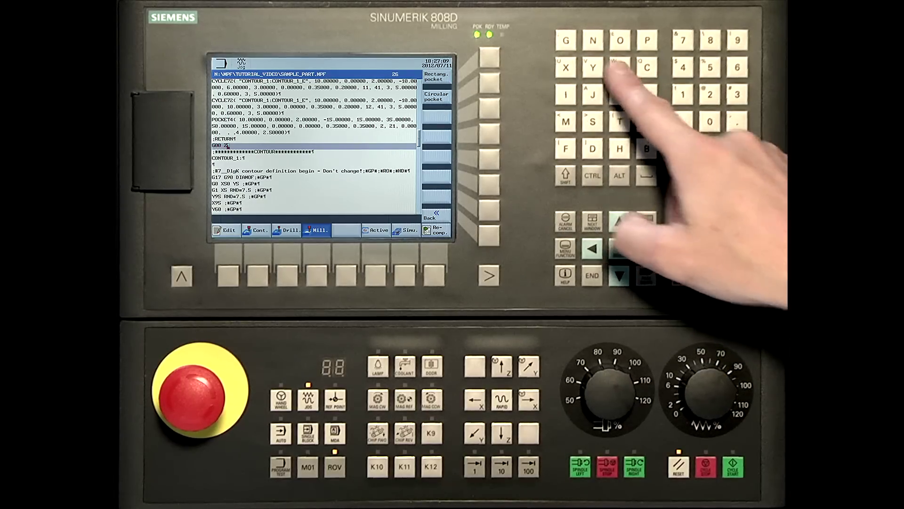
pyautogui.write('100')
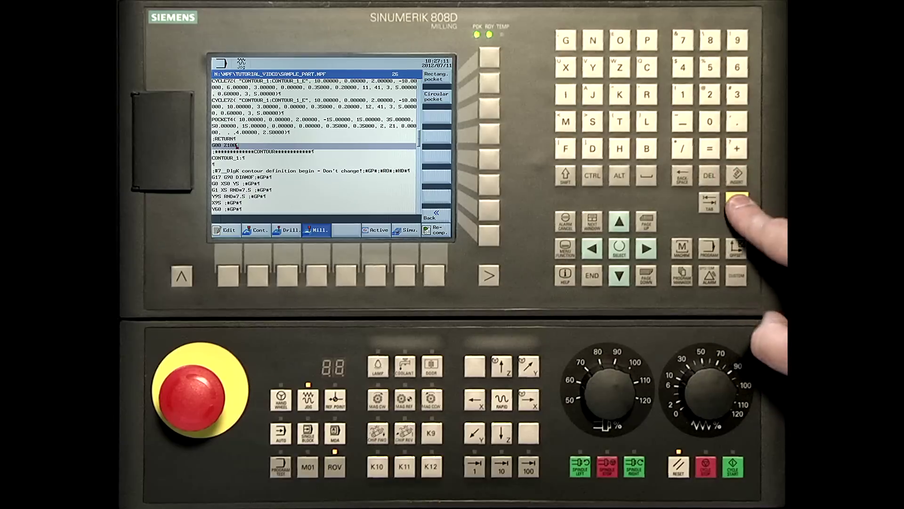
pyautogui.press('Return')
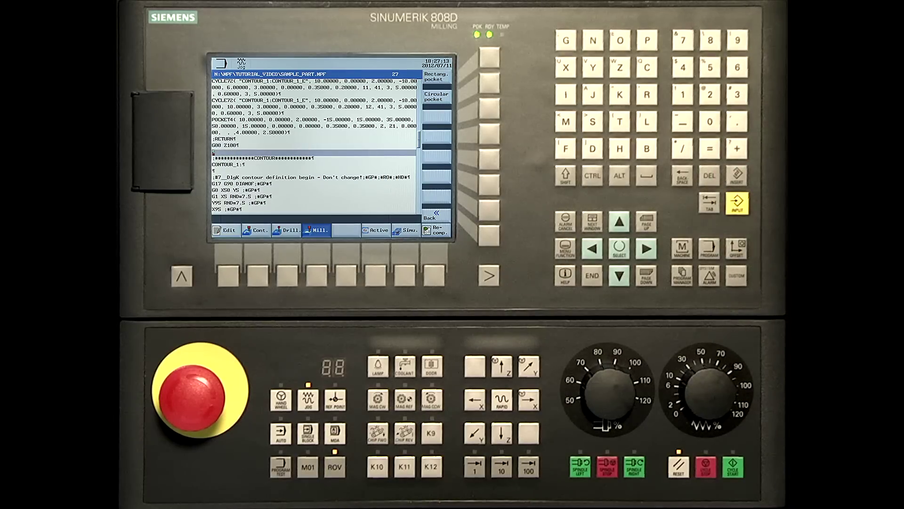
pyautogui.write('M')
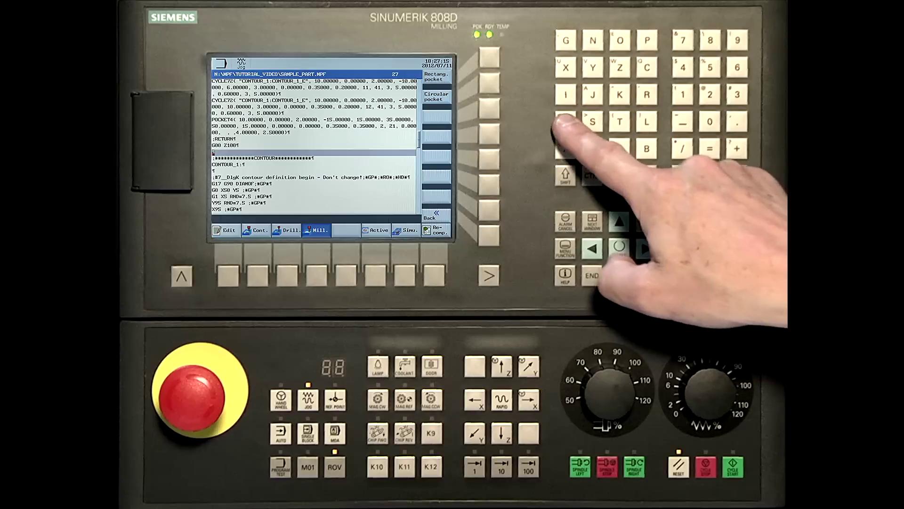
pyautogui.write('01')
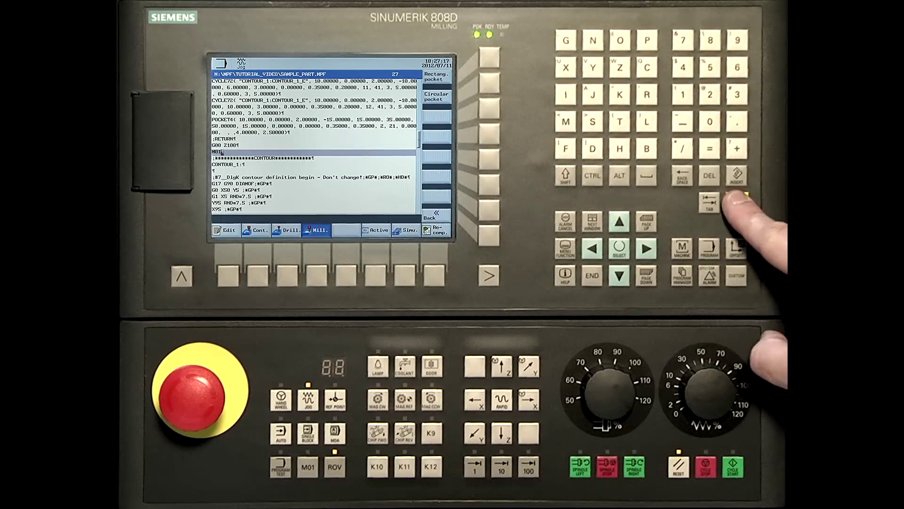